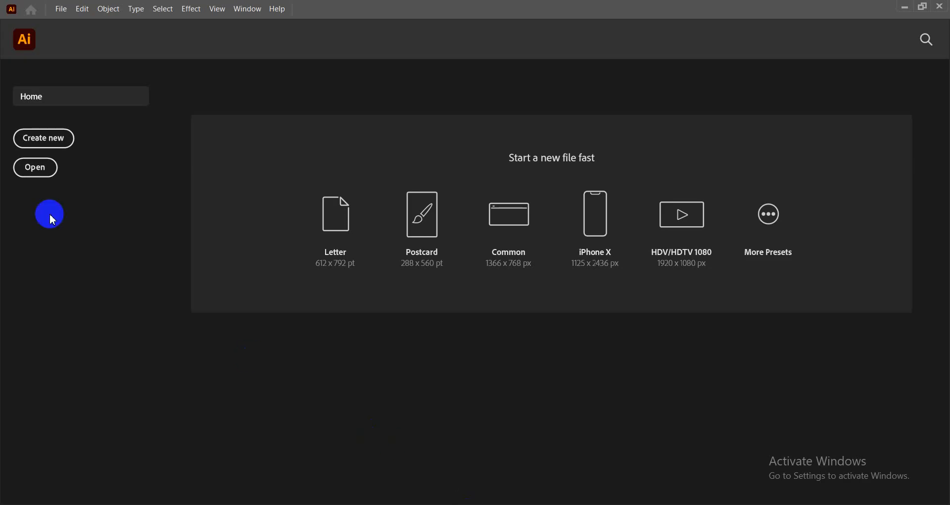
- Start a new document and name it Logo Design
left_click(54, 146)
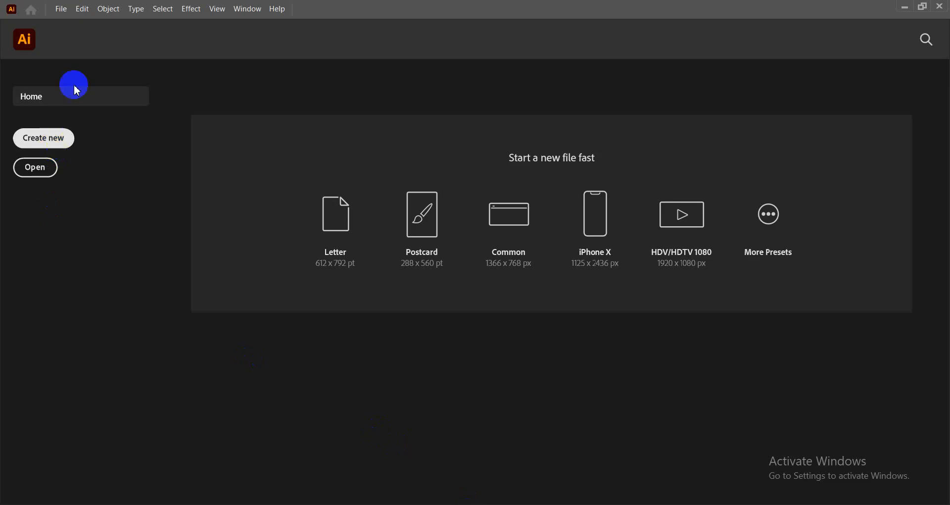
left_click(62, 11)
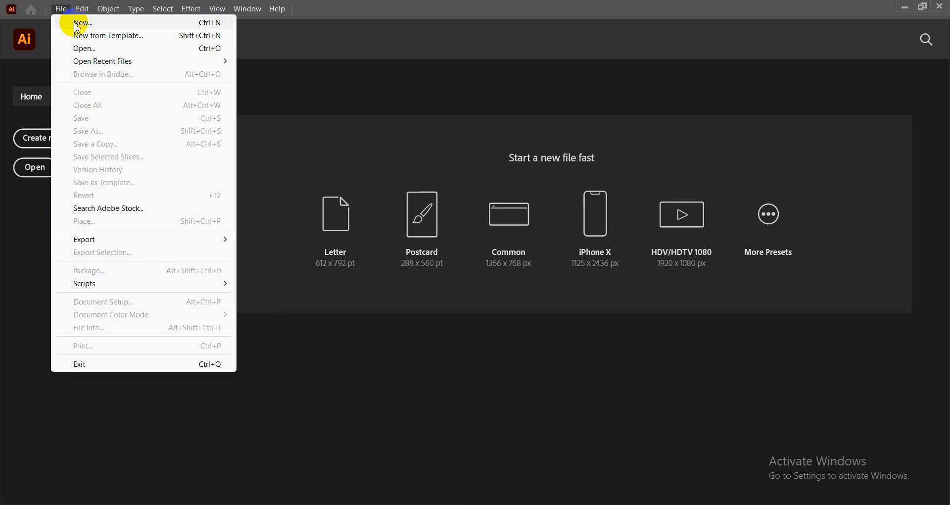
left_click(76, 27)
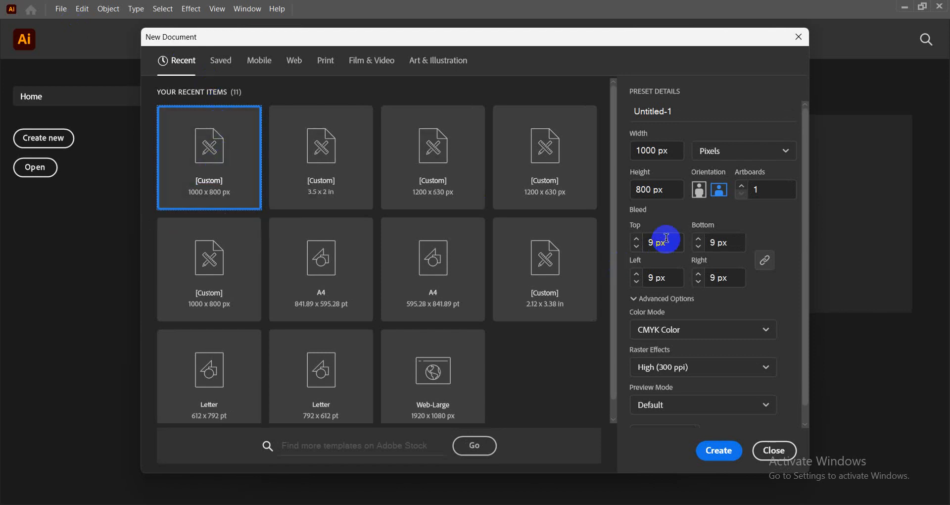
left_click(679, 110)
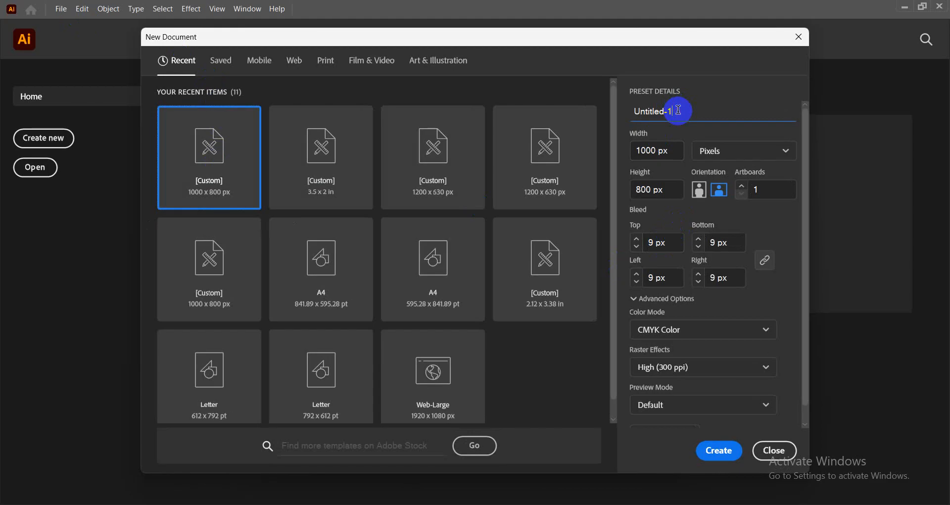
left_click_drag(679, 110, 618, 119)
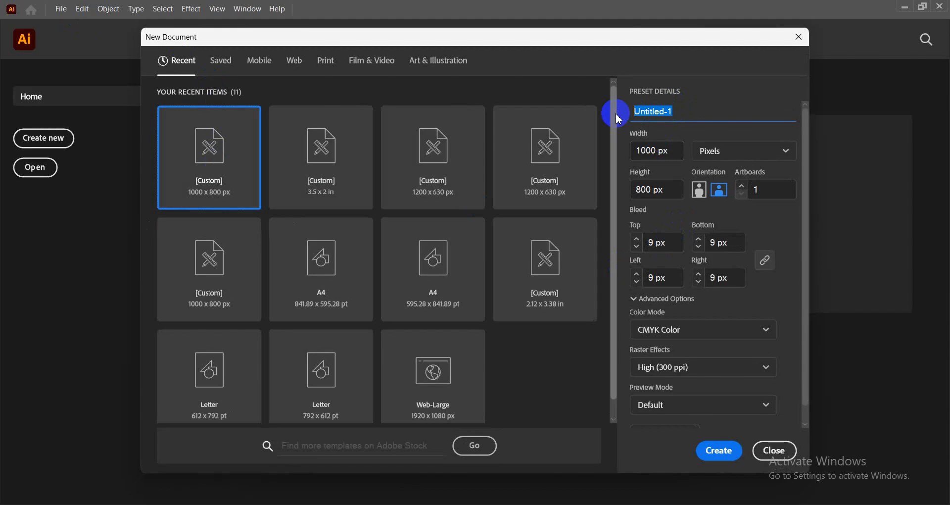
type("Lo")
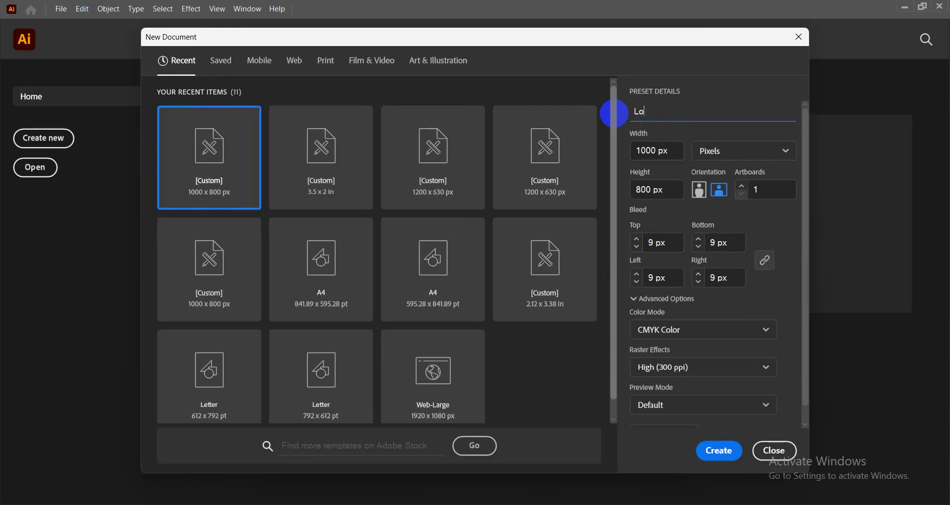
type("go Design")
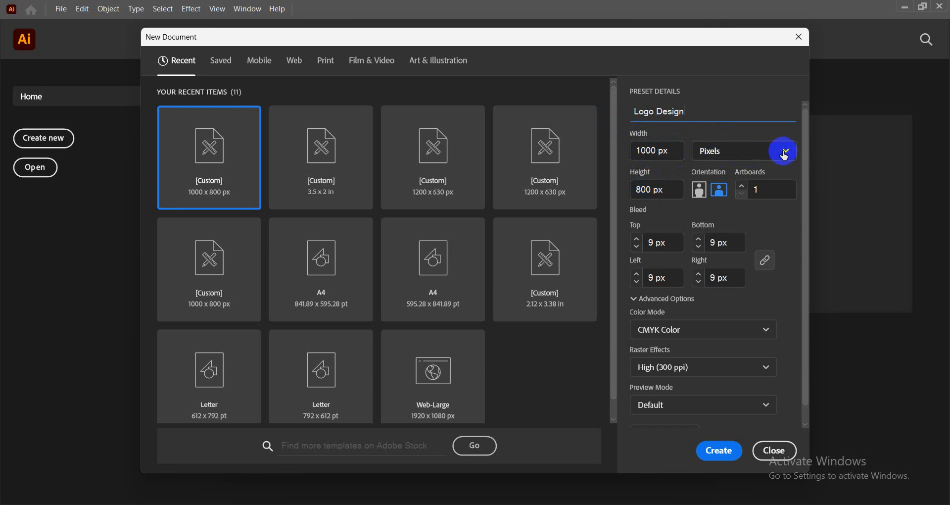
- Keep the document units in pixels and set the bleed on all four sides to 0 px
left_click(656, 150)
left_click(728, 161)
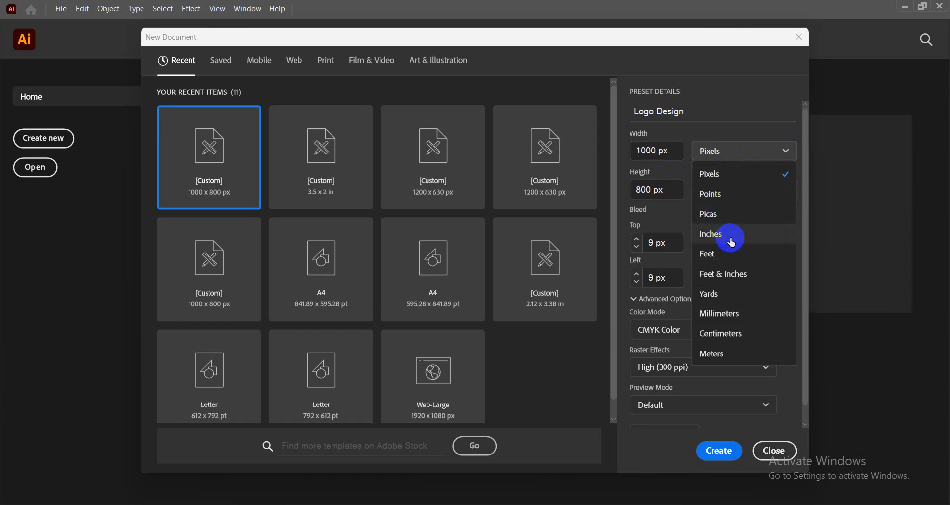
left_click(731, 176)
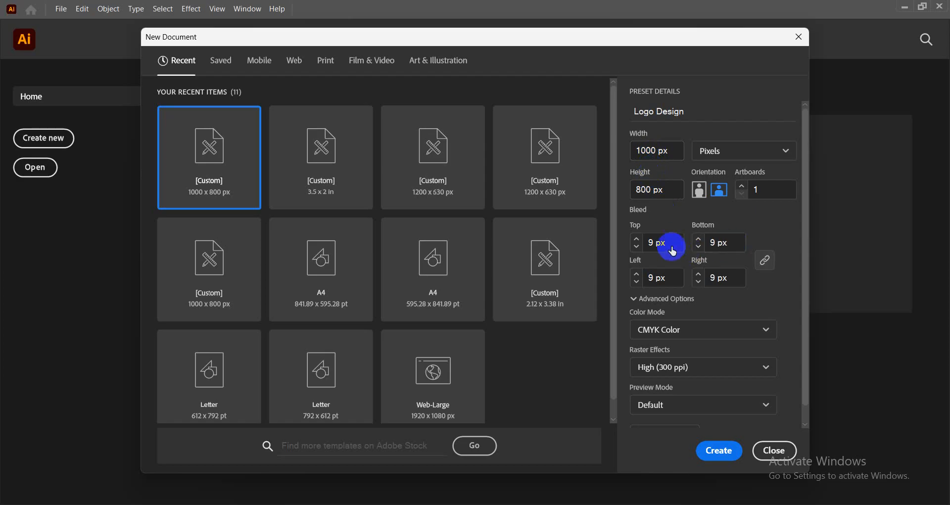
left_click(652, 241)
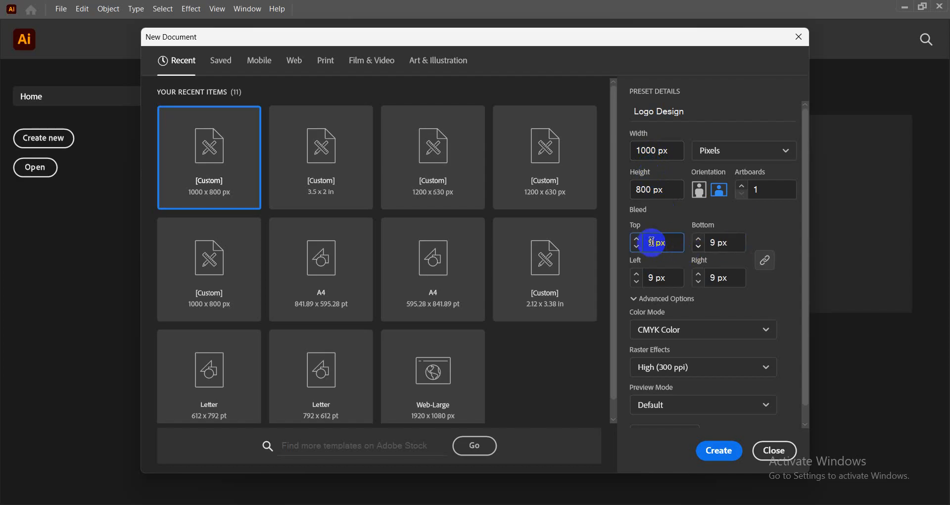
type("0")
left_click(779, 242)
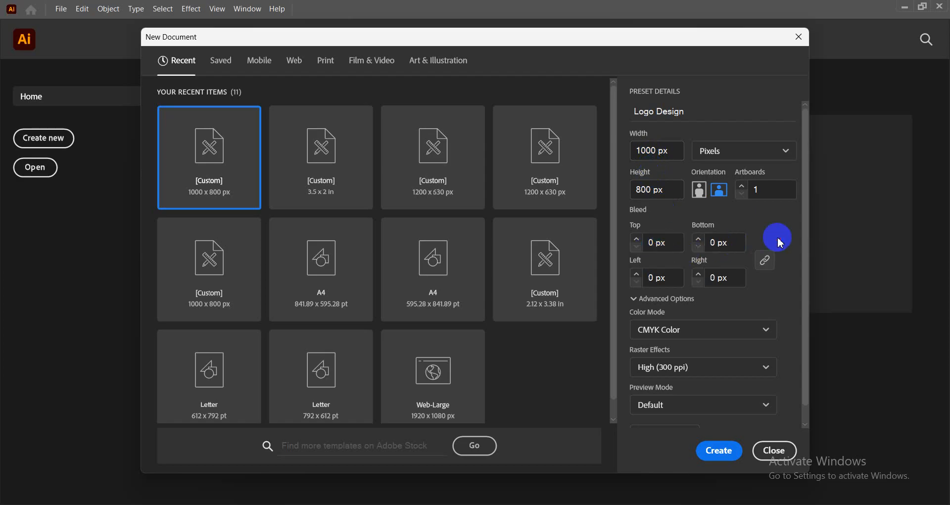
- Keep the CMYK Color mode and create the 1000 x 800 px document
left_click(741, 329)
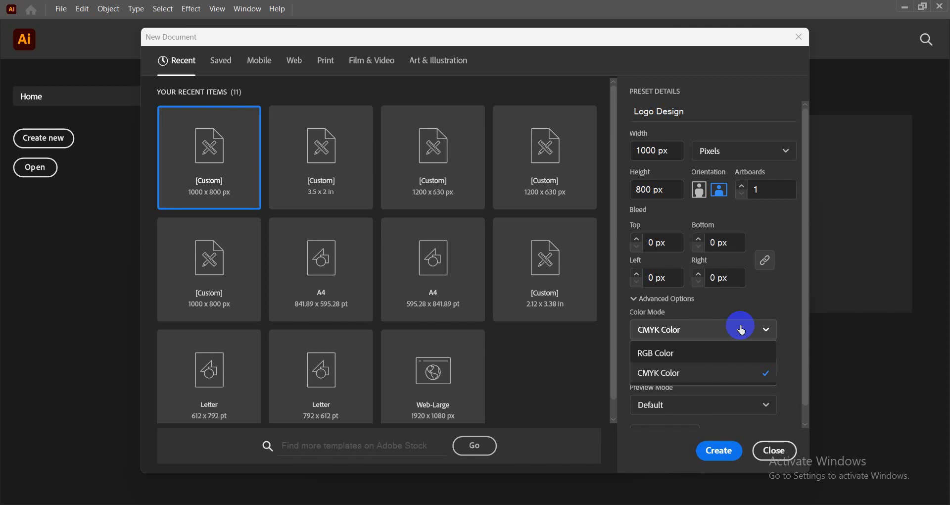
left_click(682, 372)
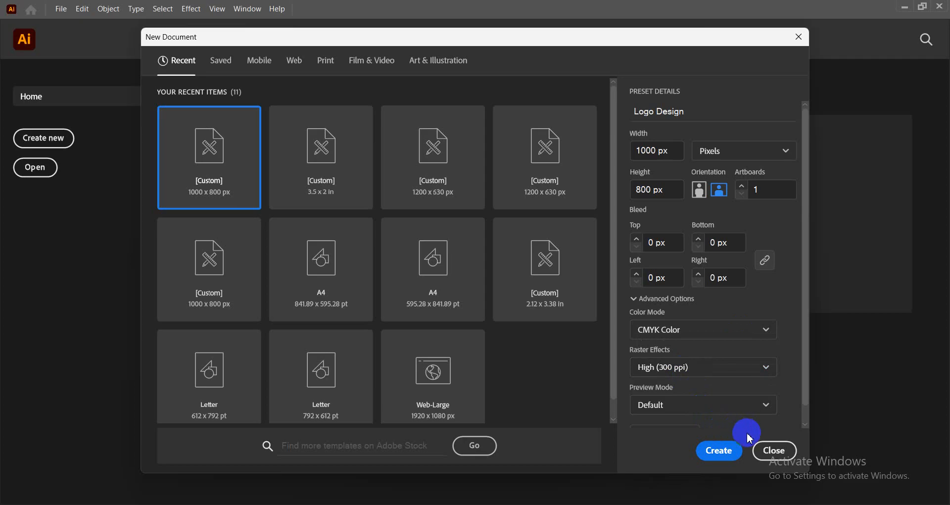
left_click(721, 452)
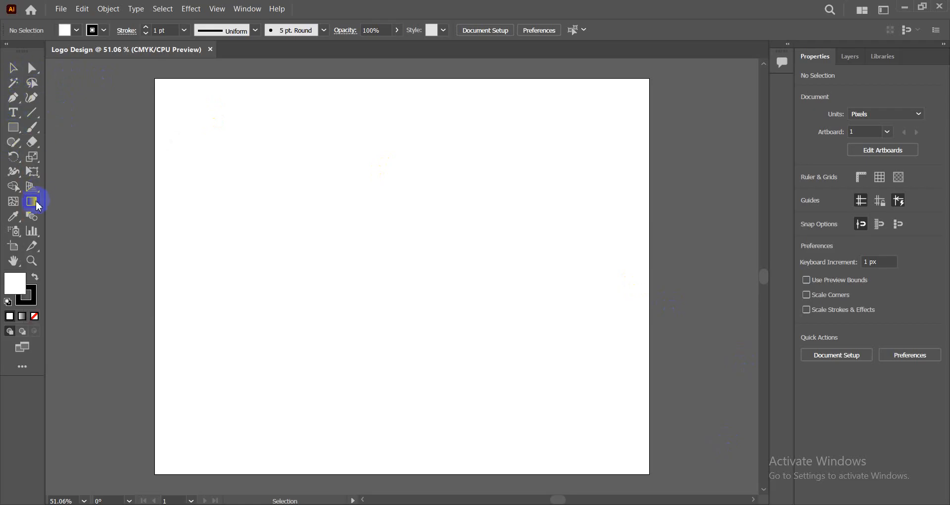
- Draw a circle about 269 px in diameter near the middle of the artboard with the Ellipse tool
left_click(15, 129)
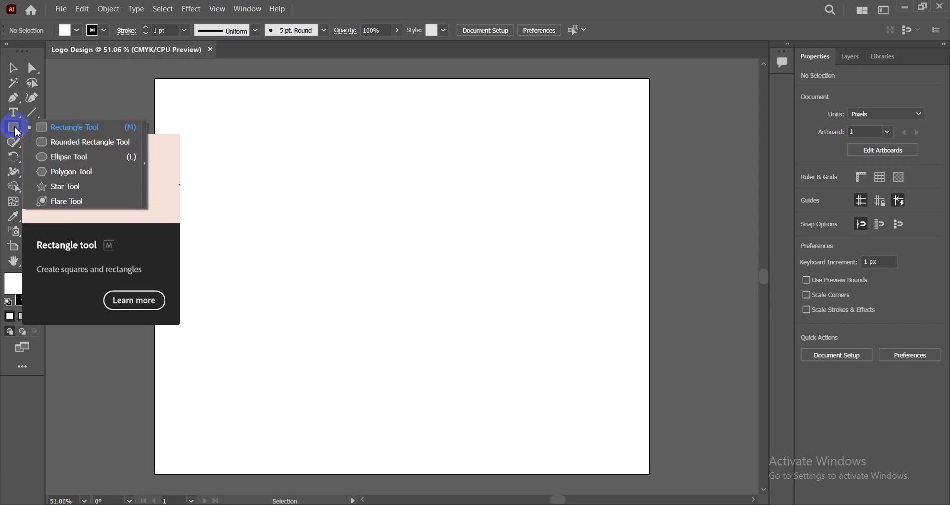
left_click_drag(18, 133, 96, 192)
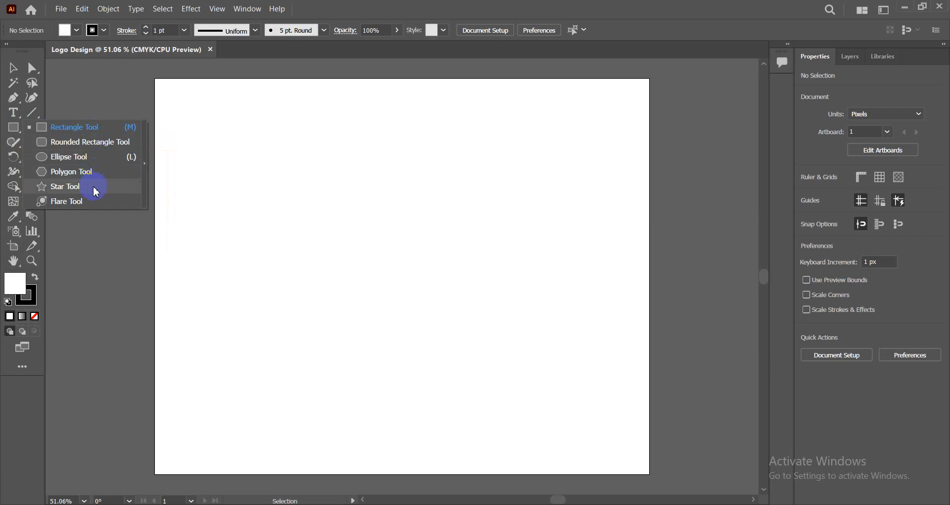
left_click_drag(96, 192, 94, 166)
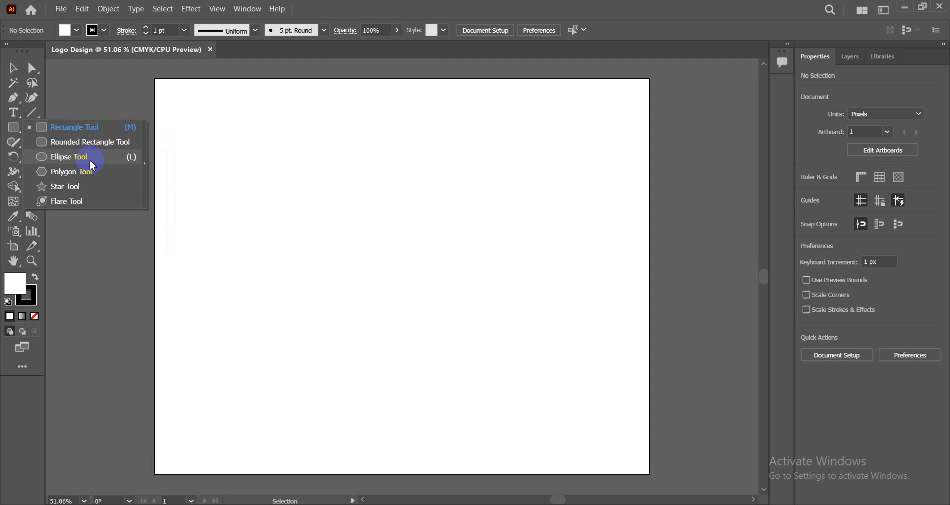
left_click_drag(93, 166, 89, 160)
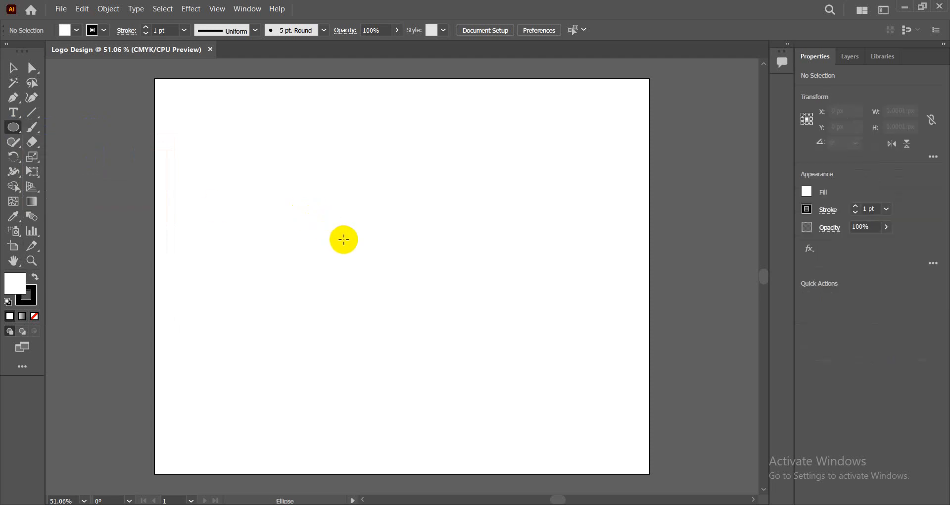
left_click_drag(314, 227, 362, 331)
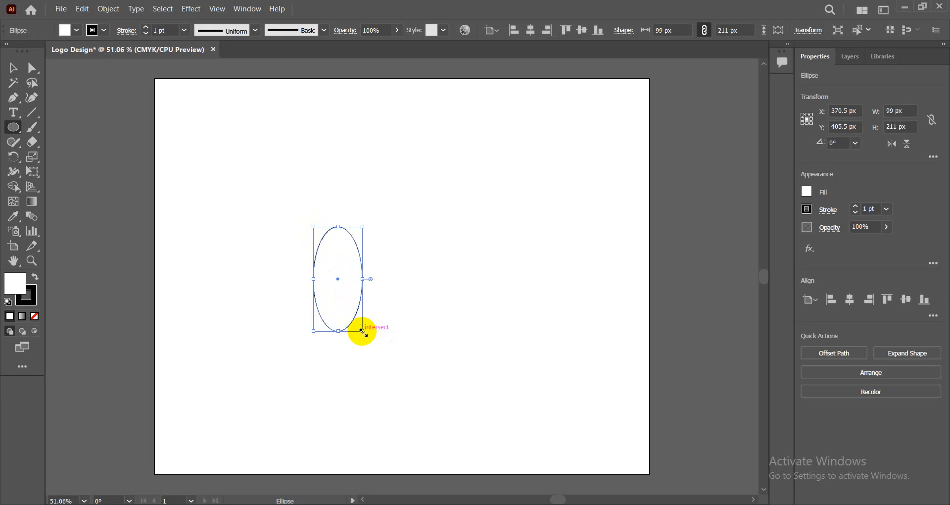
key("ctrl+z")
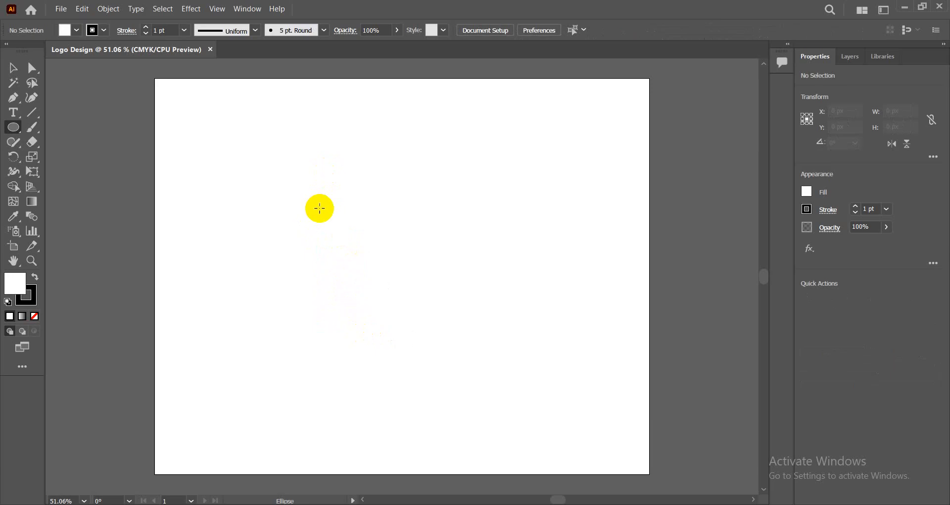
left_click_drag(320, 209, 453, 297)
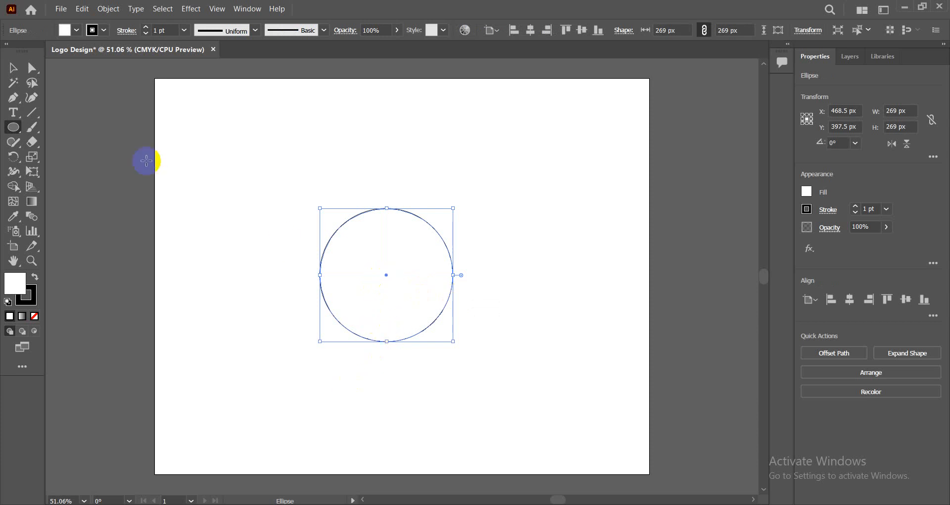
- Fill the circle with black
left_click(77, 29)
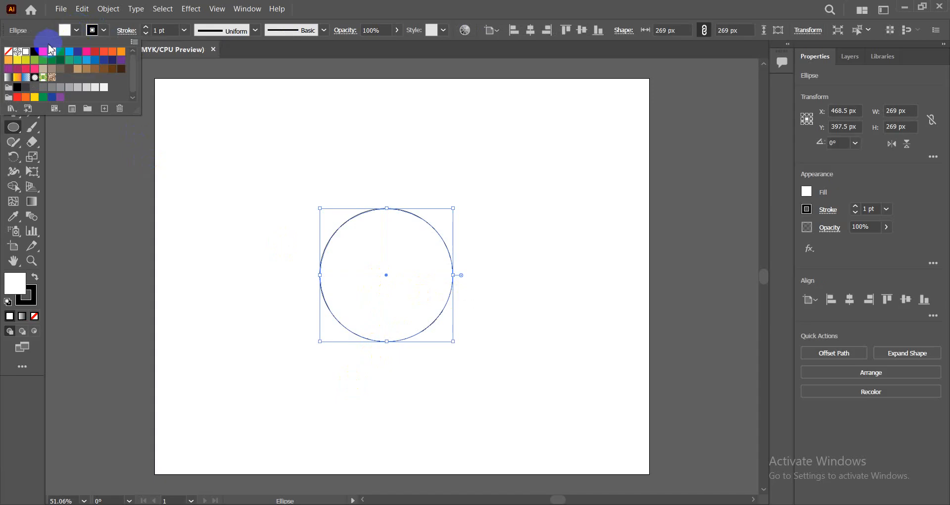
left_click(34, 51)
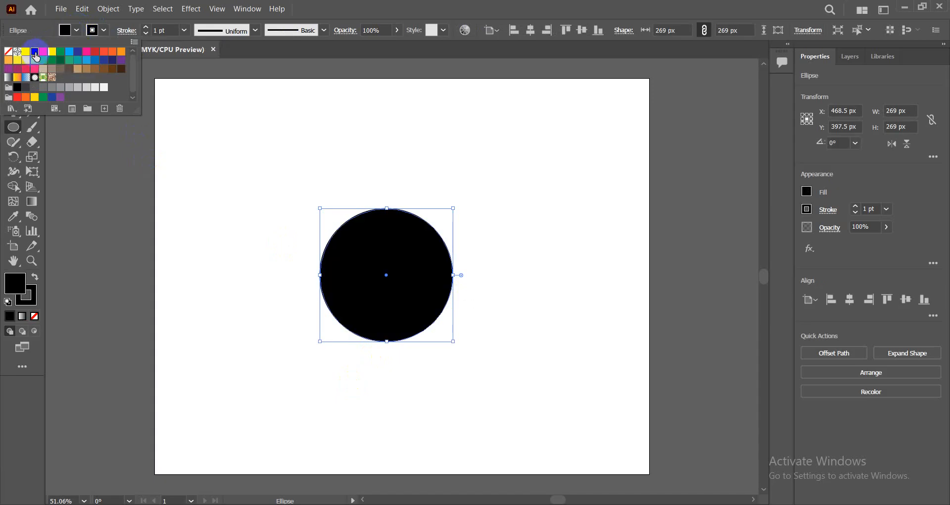
left_click(35, 53)
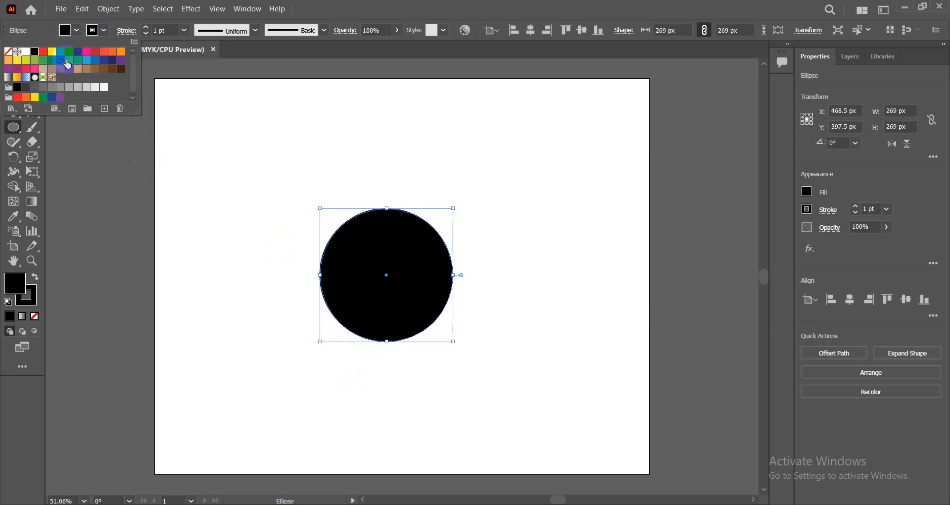
left_click(77, 34)
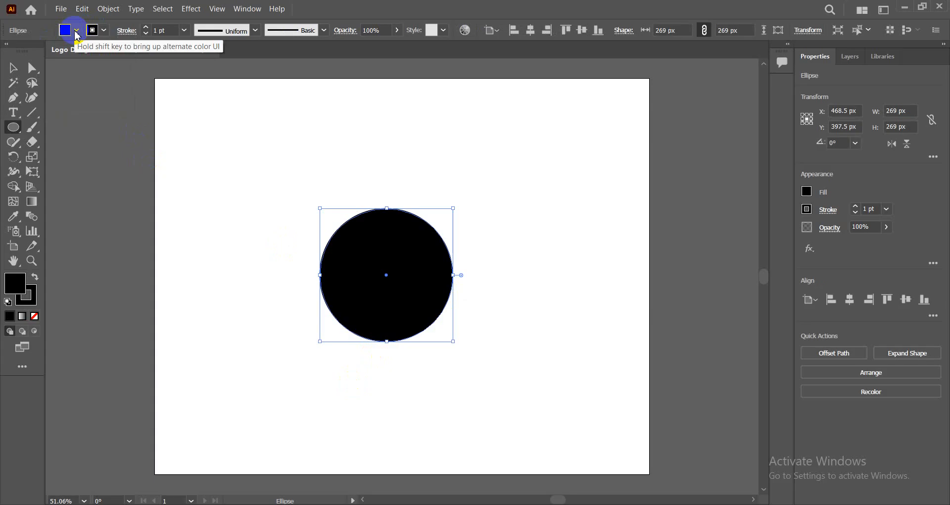
left_click(12, 72)
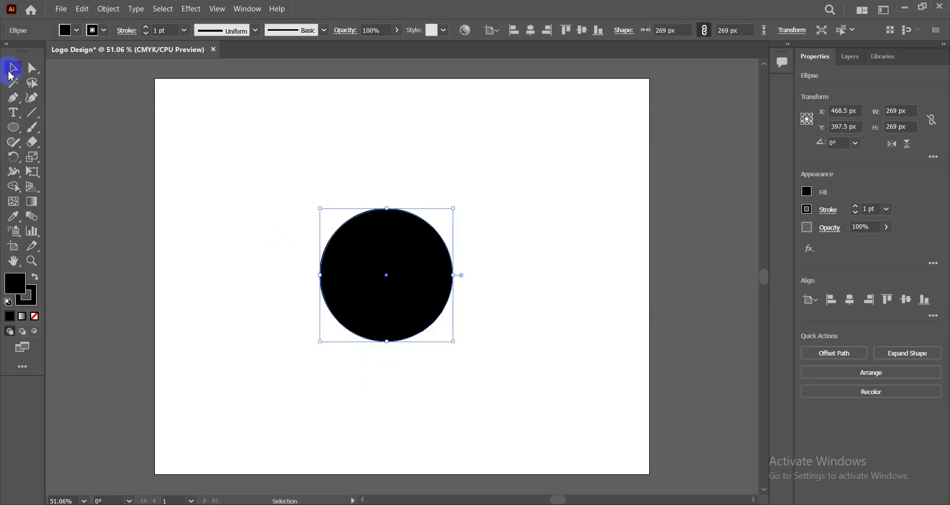
- Draw a closed curved Pen shape about 199 x 100 px that overlaps the circle's bottom edge
left_click(16, 101)
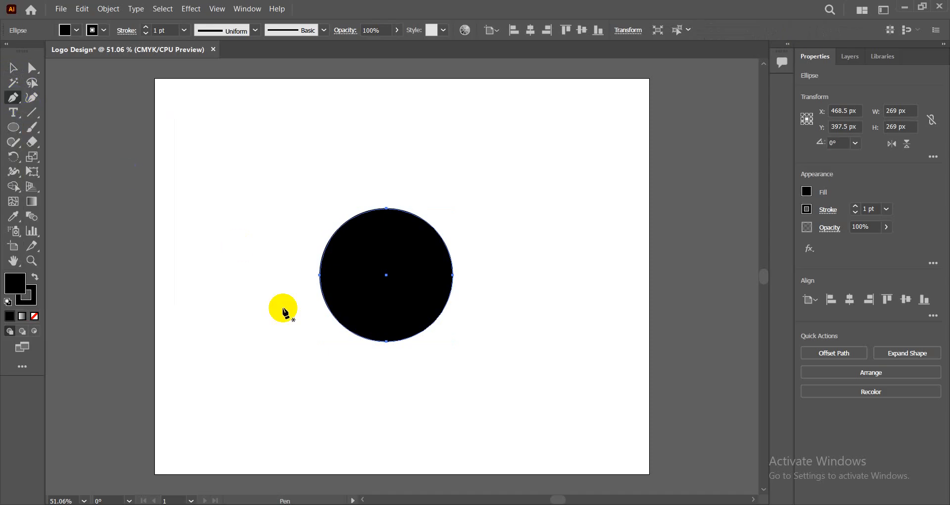
left_click(342, 355)
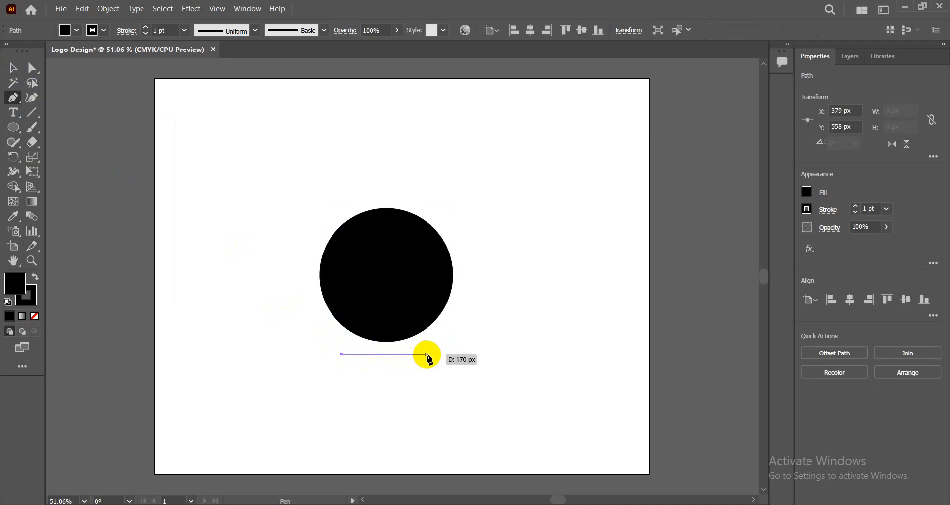
left_click_drag(426, 355, 484, 410)
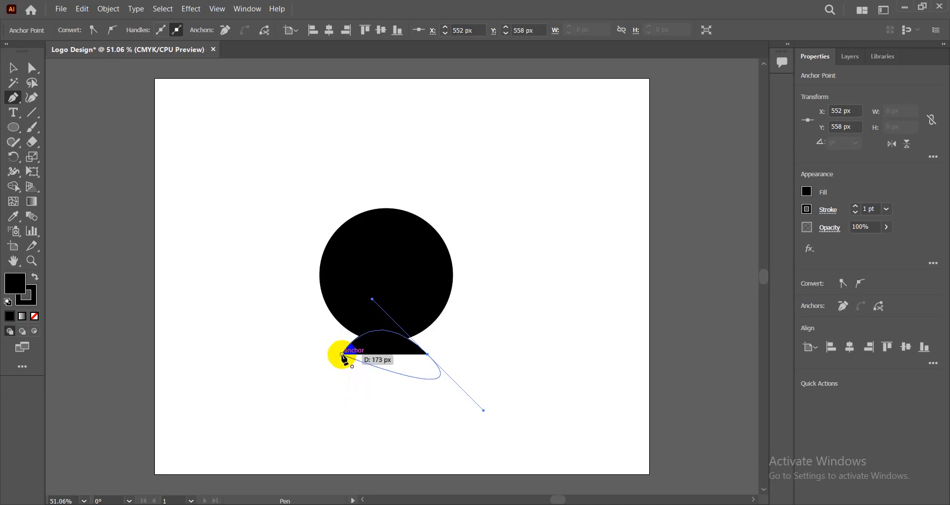
left_click(343, 355)
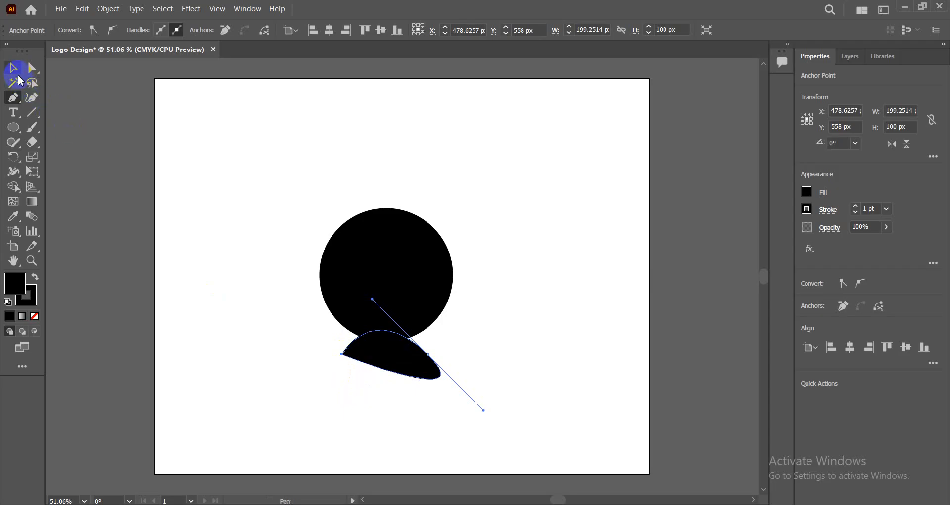
- Subtract the curved Pen shape from the circle with Minus Front and switch to Direct Selection to expose the cut circle's anchor points
left_click(13, 68)
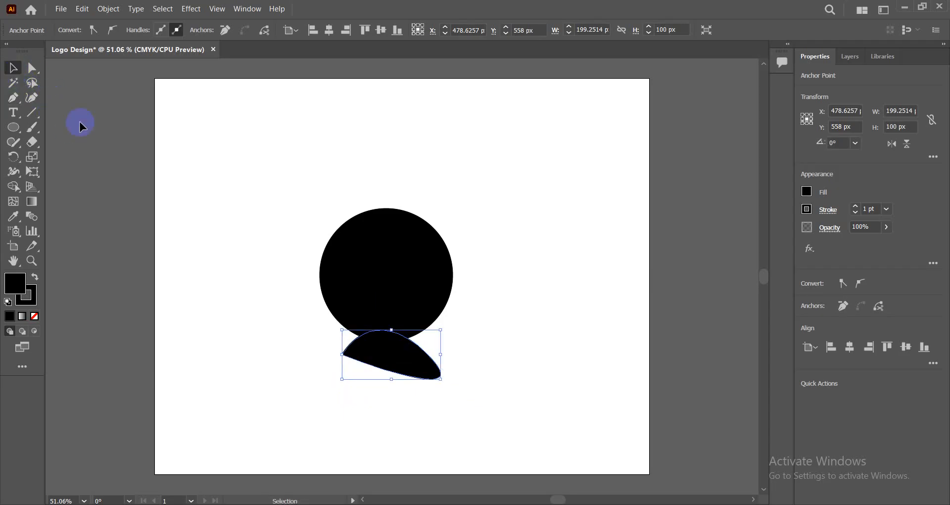
left_click(426, 360)
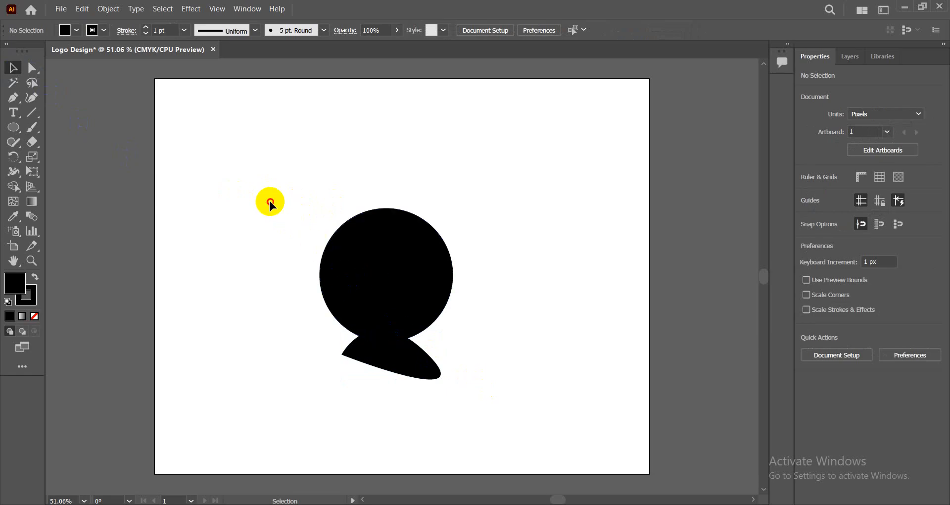
left_click_drag(271, 201, 471, 428)
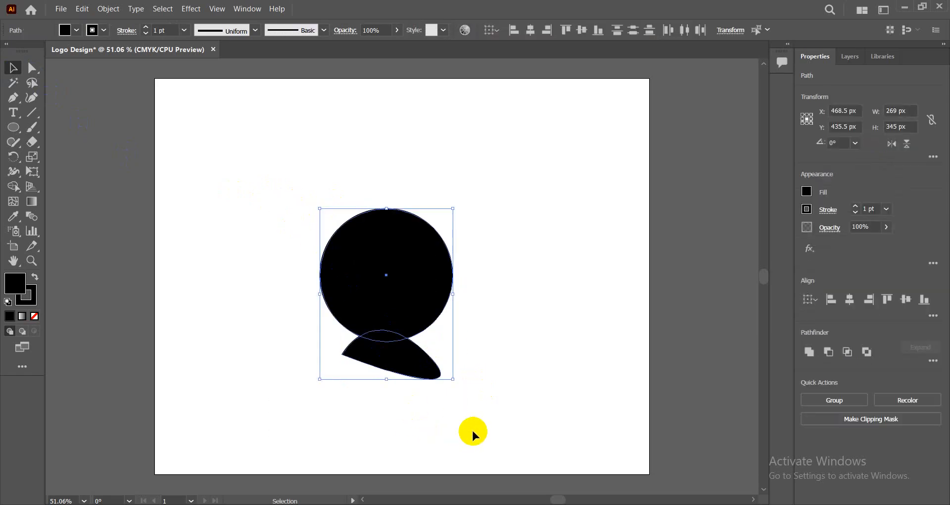
left_click(828, 352)
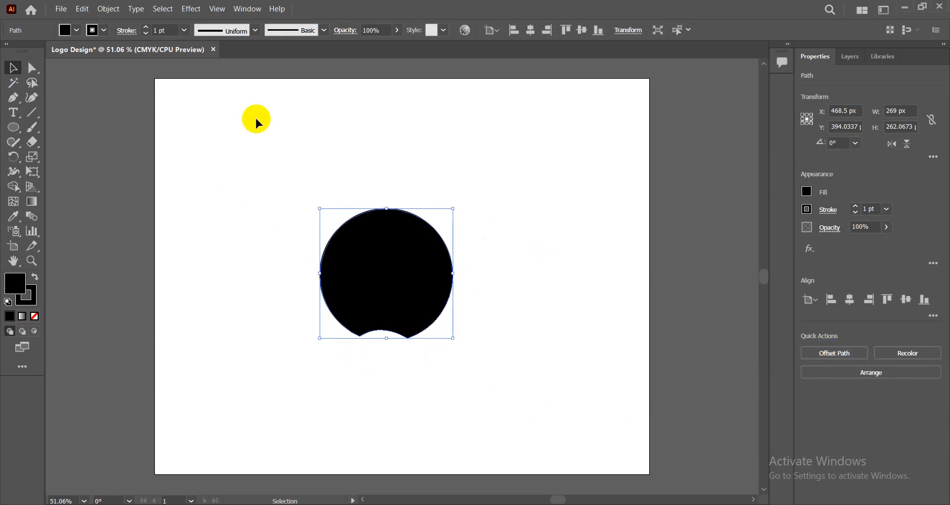
left_click(32, 69)
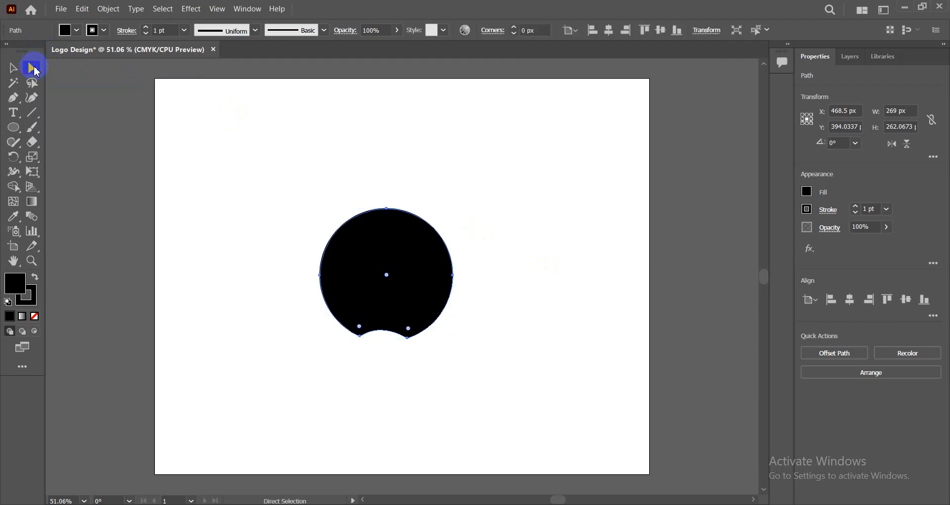
- Round both corners of the curved notch at the circle's bottom edge using the live corner widgets
left_click_drag(360, 336, 362, 328)
left_click(386, 333)
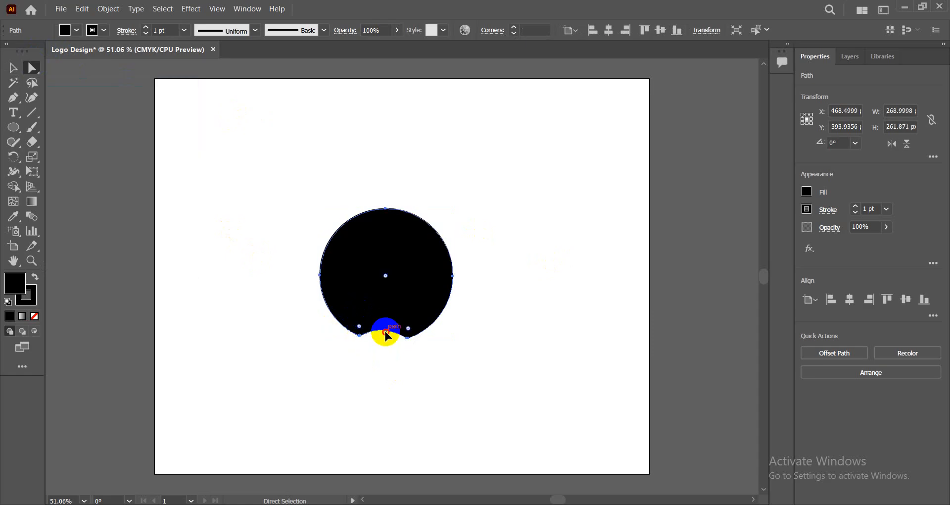
left_click(379, 342)
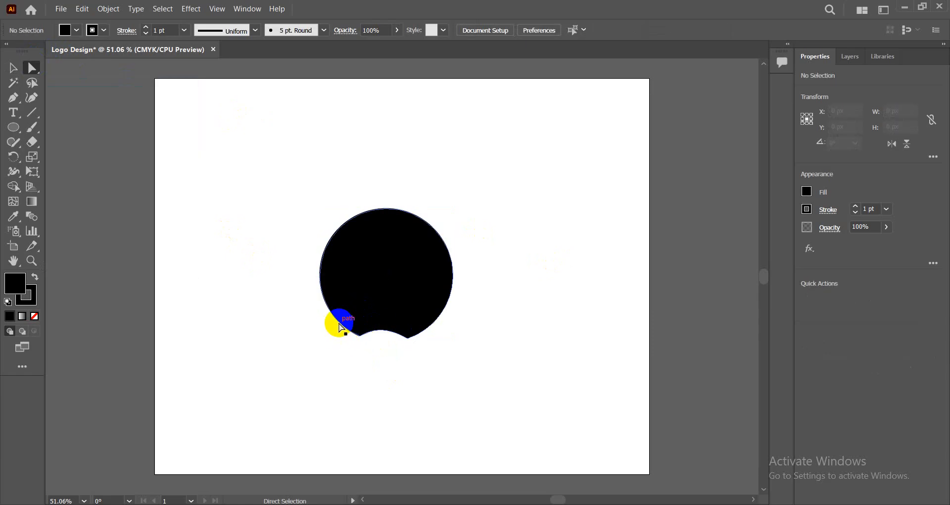
left_click_drag(342, 327, 432, 355)
left_click(373, 327)
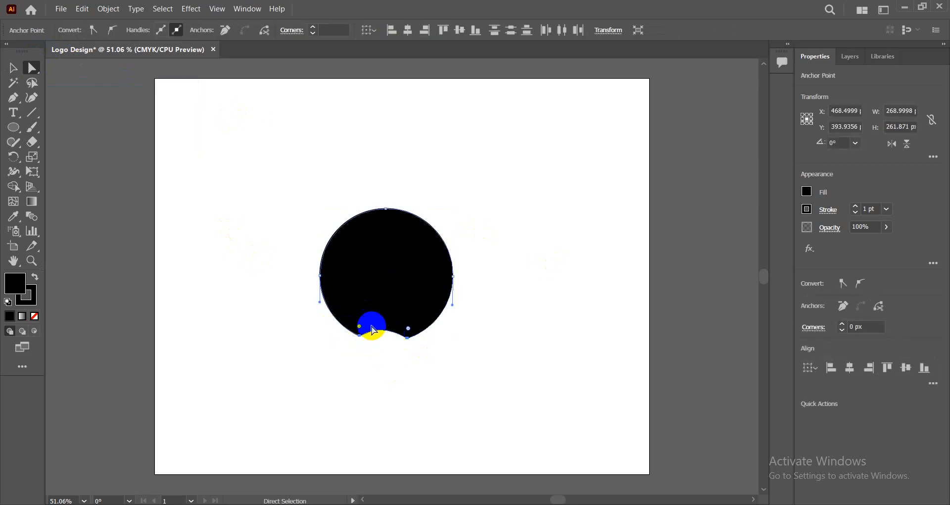
left_click_drag(360, 327, 364, 319)
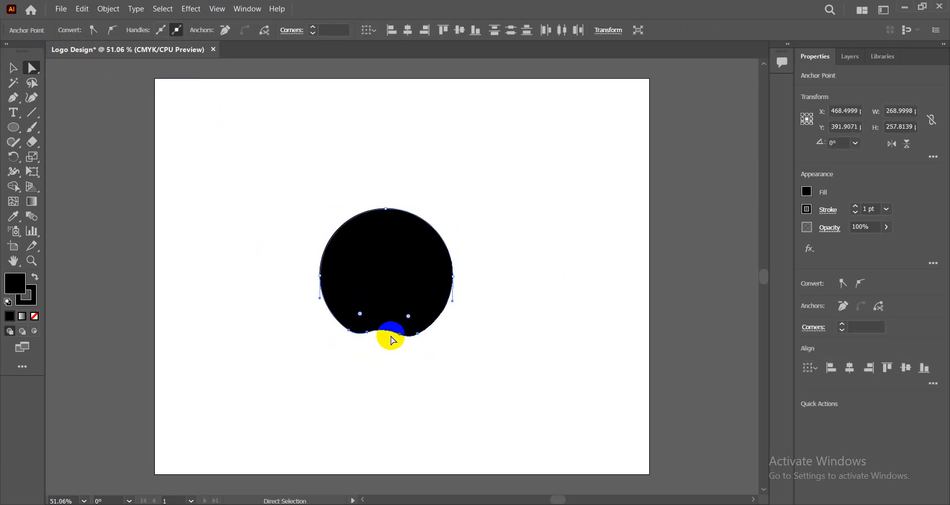
left_click(405, 356)
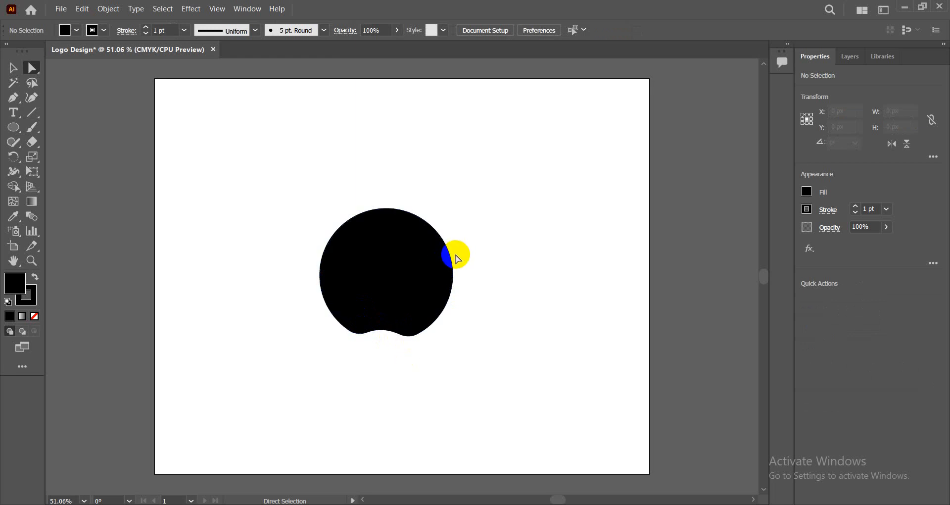
- Draw a closed curved Pen shape about 114 x 164 px that overlaps the circle's right edge
left_click(15, 98)
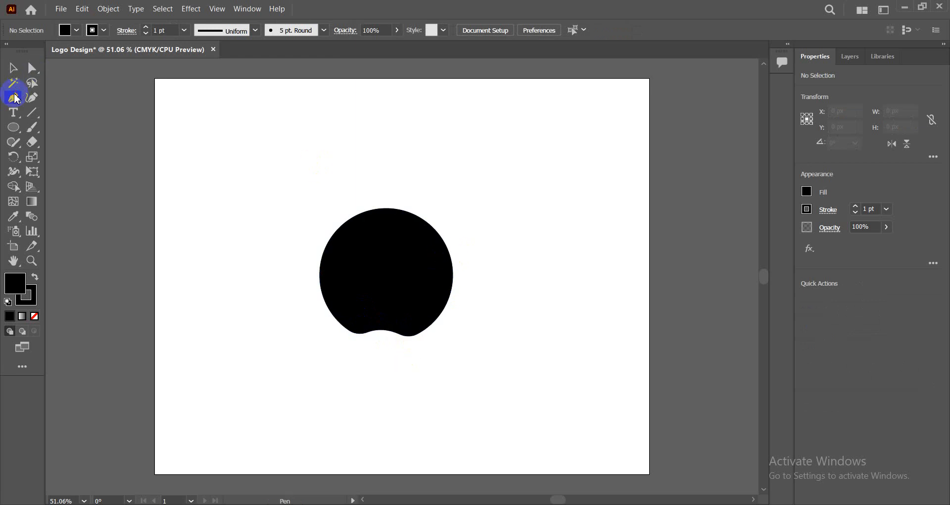
left_click(467, 244)
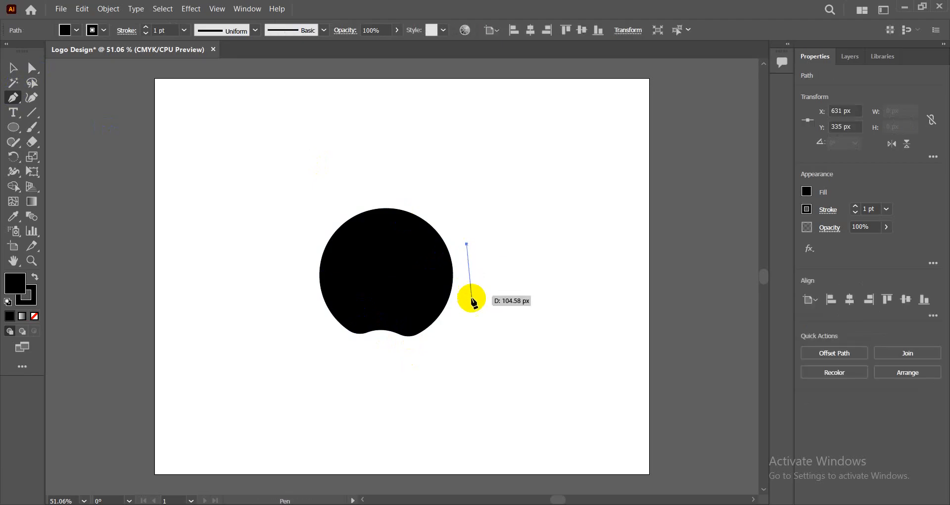
left_click_drag(467, 318, 530, 357)
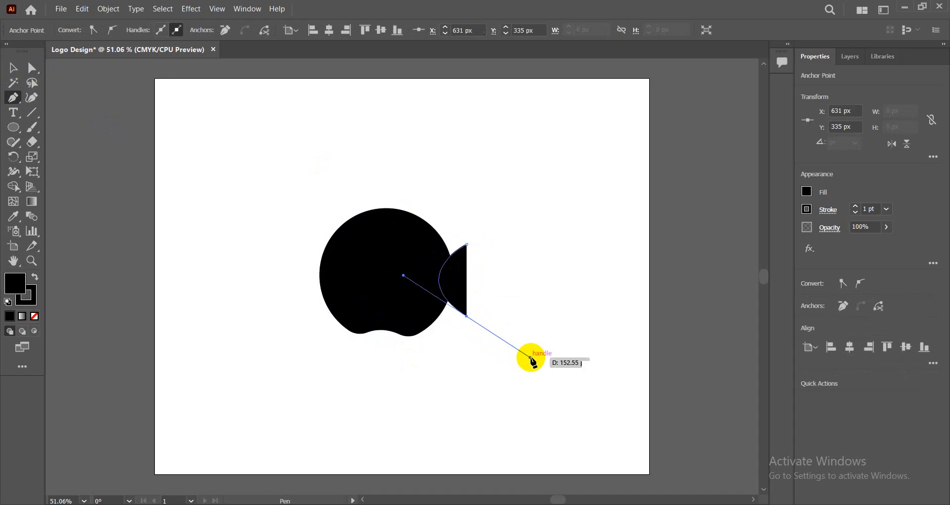
left_click(467, 245)
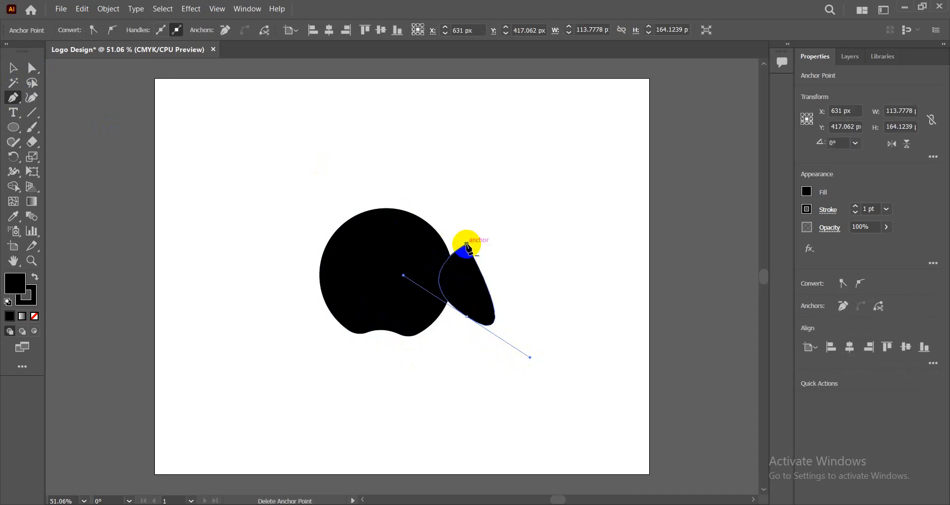
- Subtract the curved Pen shape from the circle's right side with Minus Front to form the bite
left_click(13, 68)
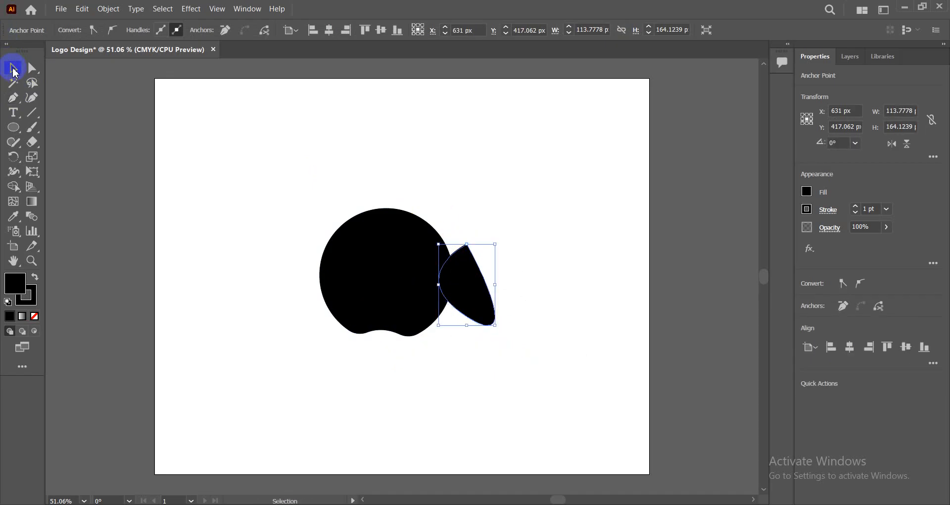
left_click_drag(294, 186, 524, 358)
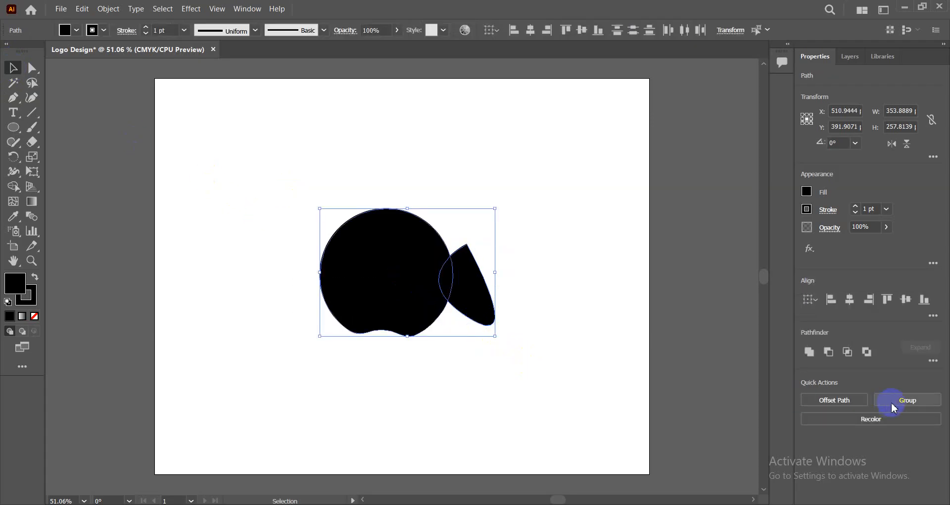
left_click(829, 352)
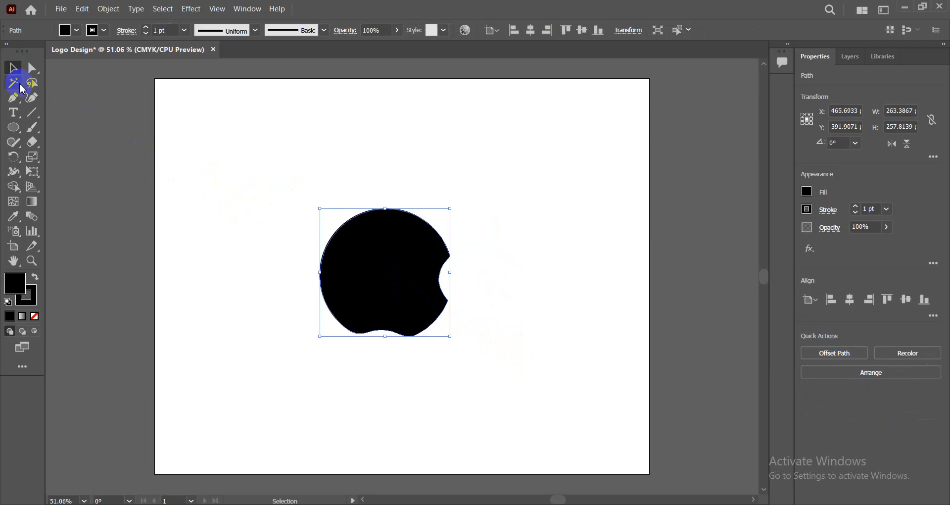
- Draw a closed curved Pen shape about 184 x 88 px that overlaps the apple body's top edge
left_click(13, 98)
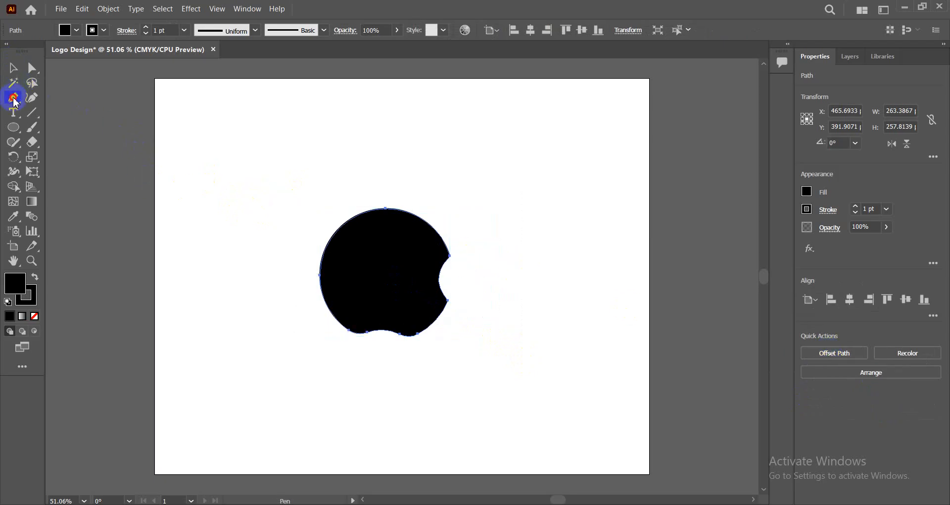
left_click(350, 198)
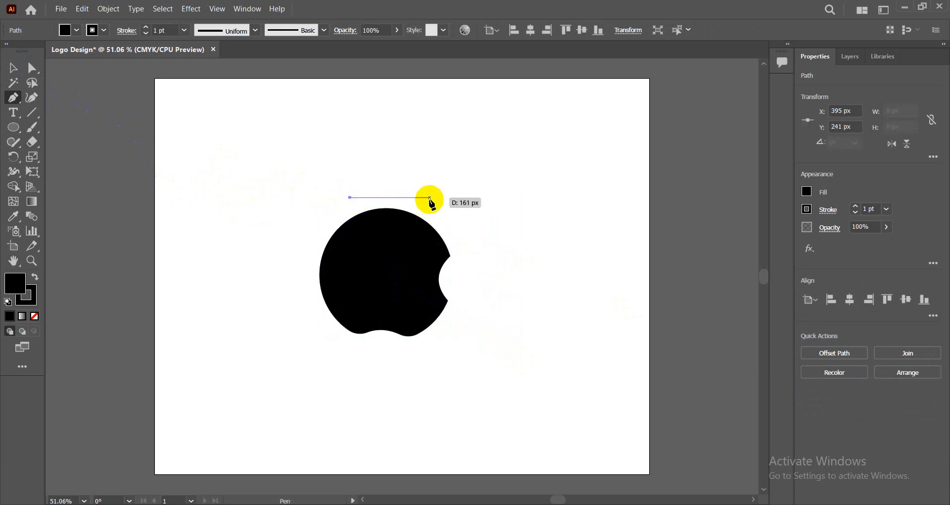
left_click_drag(430, 198, 479, 149)
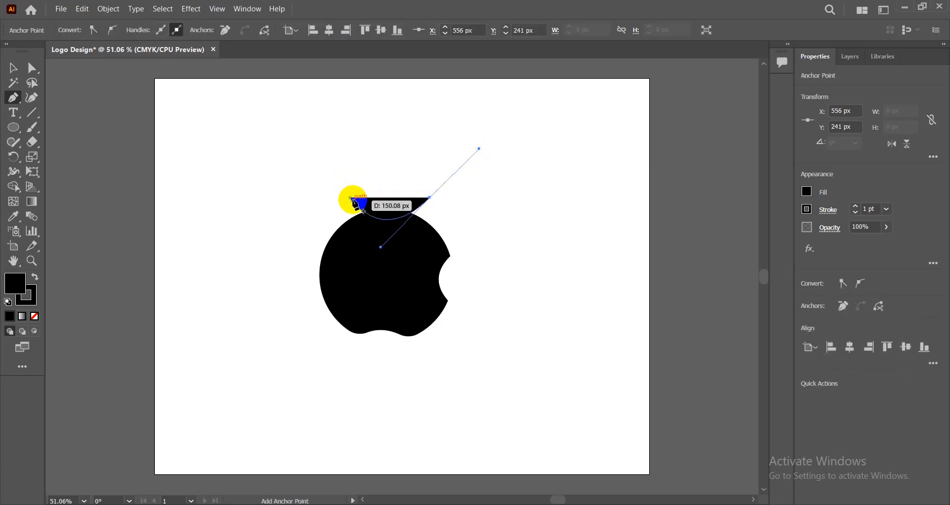
left_click_drag(352, 200, 352, 201)
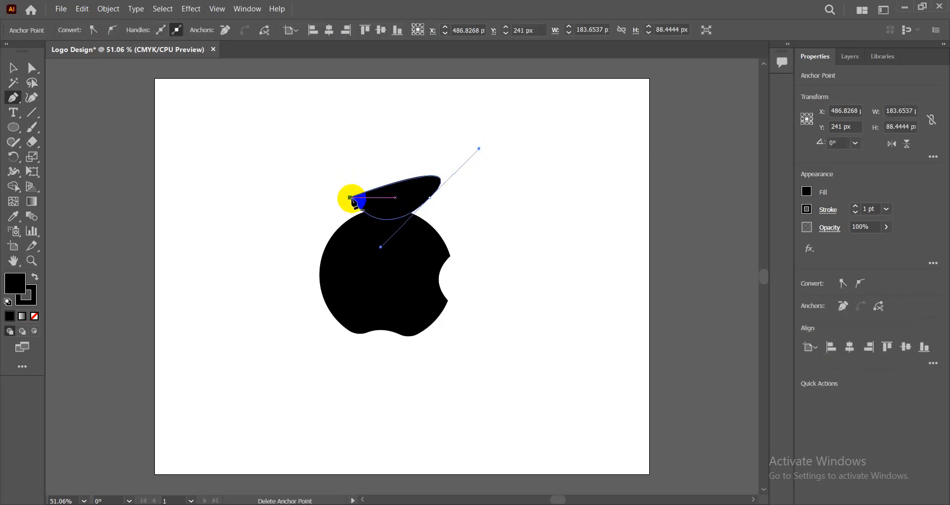
- Subtract the upper Pen shape from the apple body with Minus Front and deselect the result
left_click(15, 71)
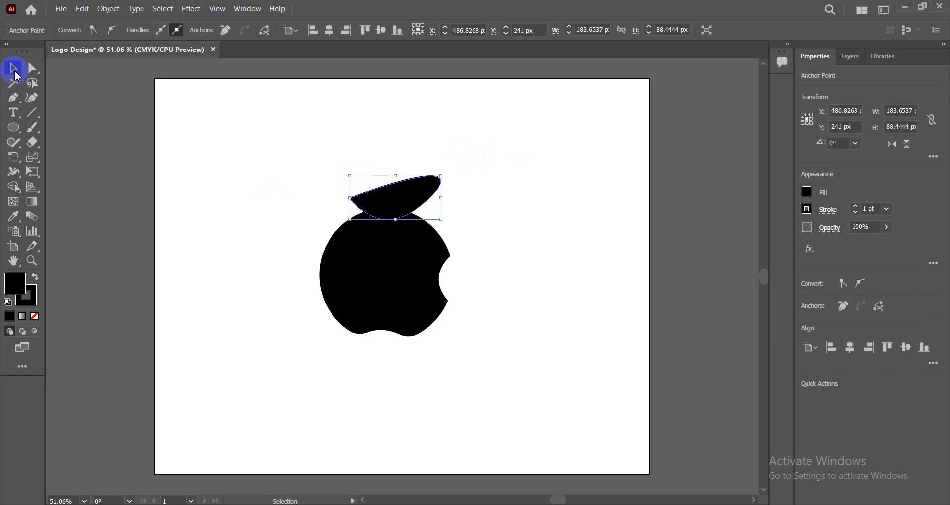
left_click_drag(253, 148, 512, 328)
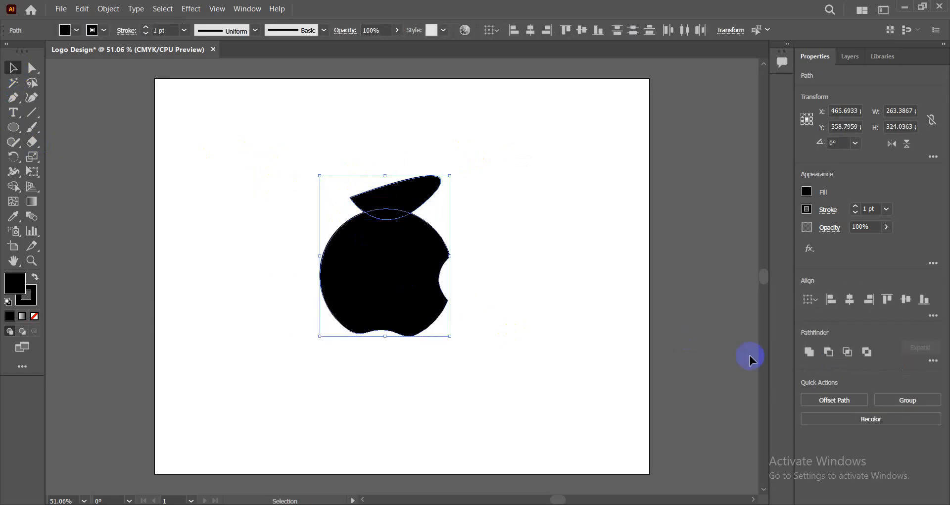
left_click(830, 352)
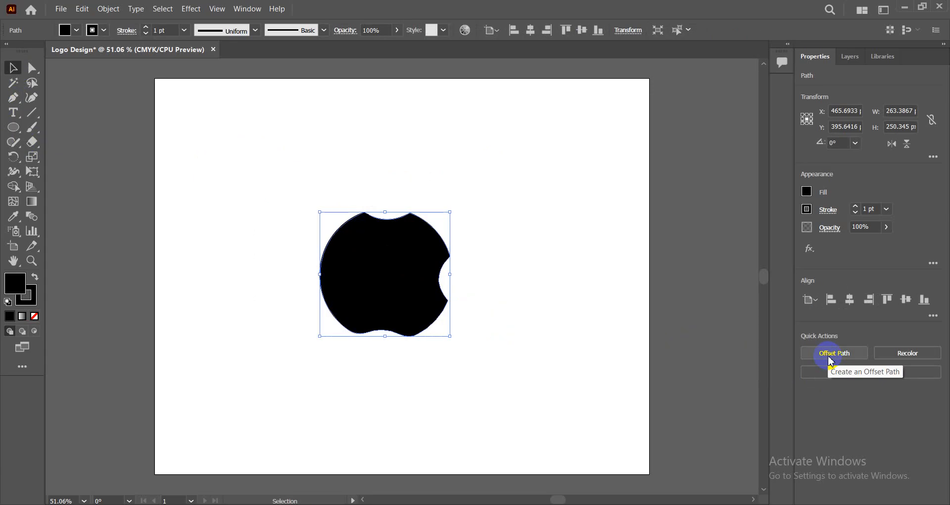
left_click(227, 131)
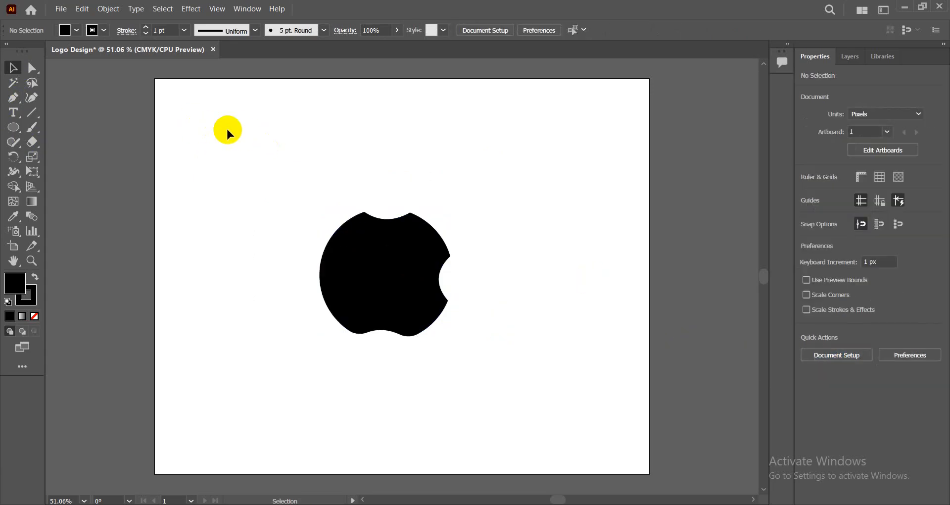
- Round both corners of the apple body's top notch to a radius of about 31.5 px
left_click(33, 70)
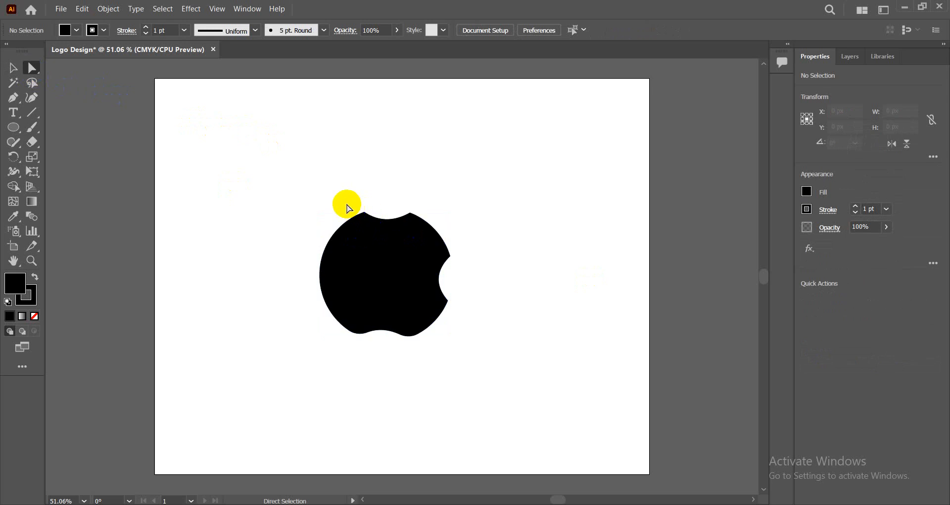
left_click_drag(344, 202, 366, 232)
left_click(365, 222)
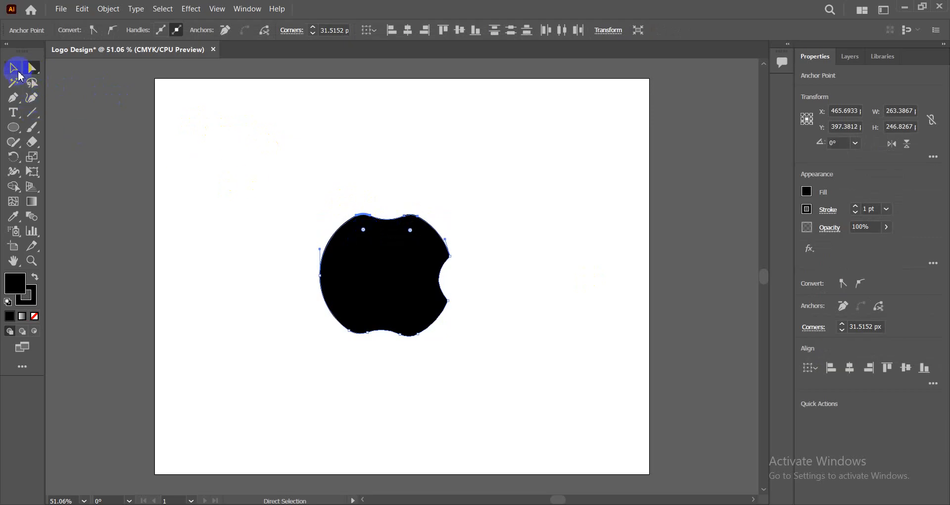
left_click(15, 69)
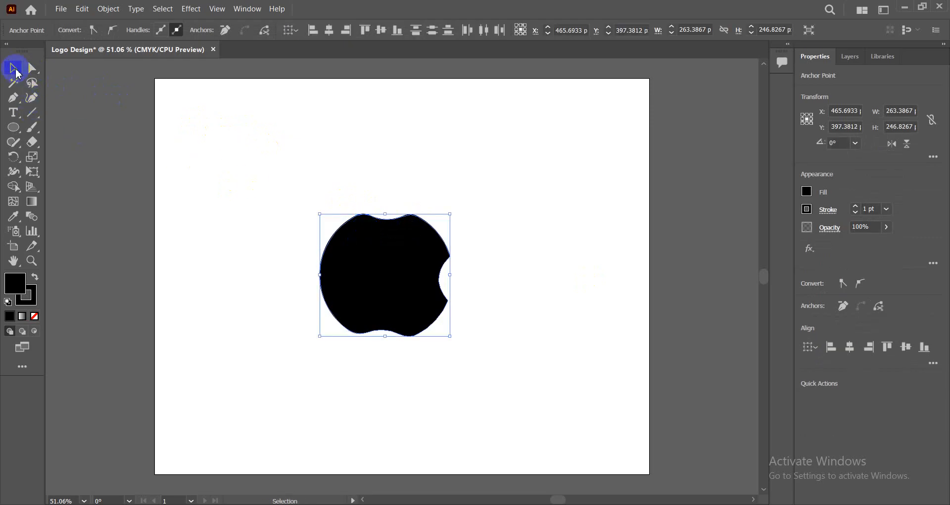
left_click(380, 191)
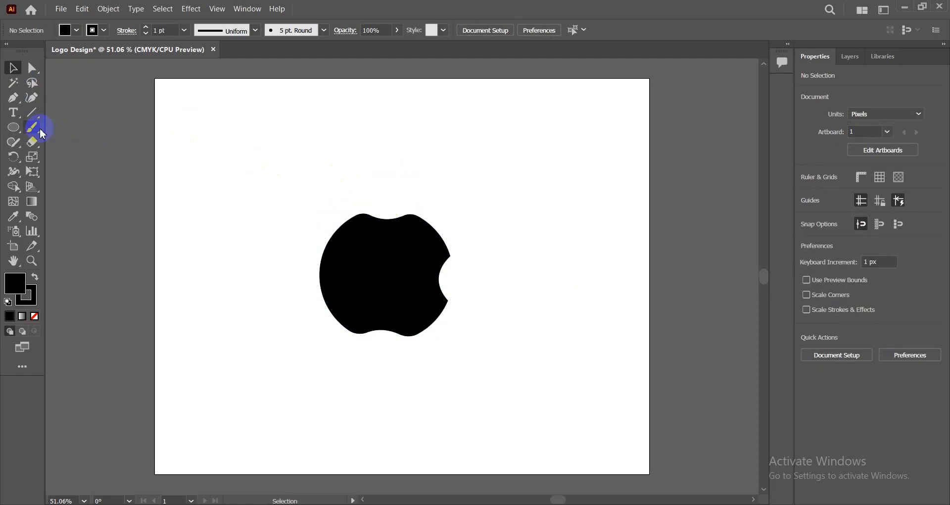
- Draw a 126 px circle and an overlapping 108 x 126 px ellipse beside it in the artboard's upper-left area
left_click(15, 129)
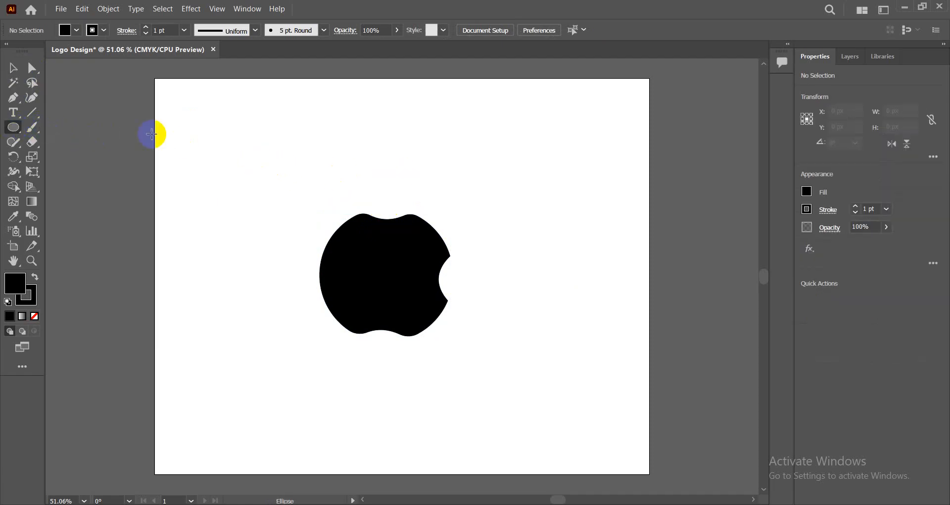
left_click_drag(185, 132, 248, 194)
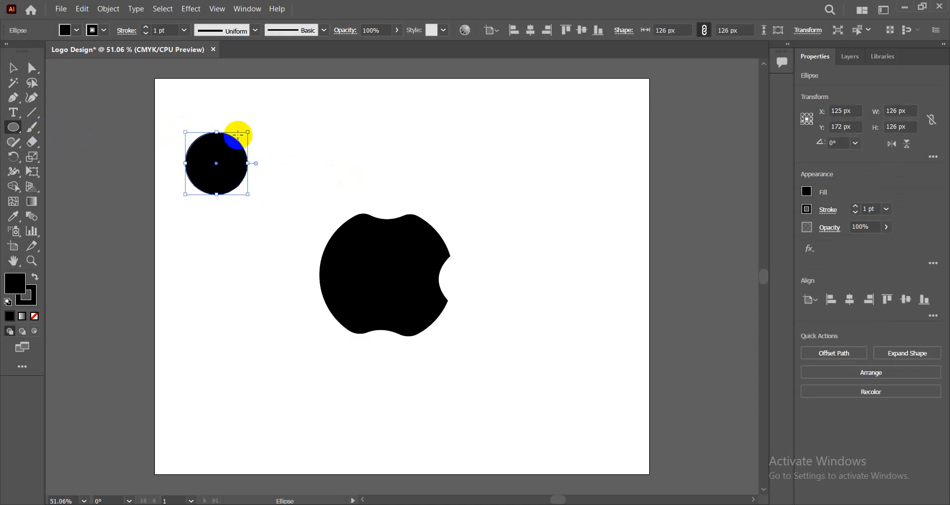
left_click_drag(239, 133, 260, 158)
left_click_drag(278, 181, 292, 195)
- Nudge the 108 x 126 px ellipse 11 px left to increase its overlap with the circle
key("Left")
key("Left")
key("Left")
key("Left")
key("Left")
key("Left")
key("Left")
key("Left")
key("Left")
key("Left")
key("Left")
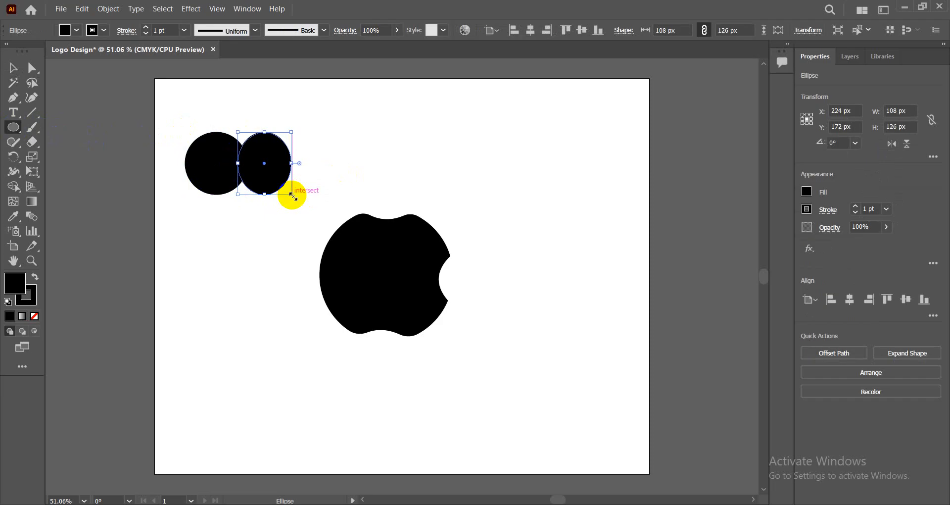
- Intersect the small circle and ellipse so only their overlapping leaf shape remains
left_click(17, 70)
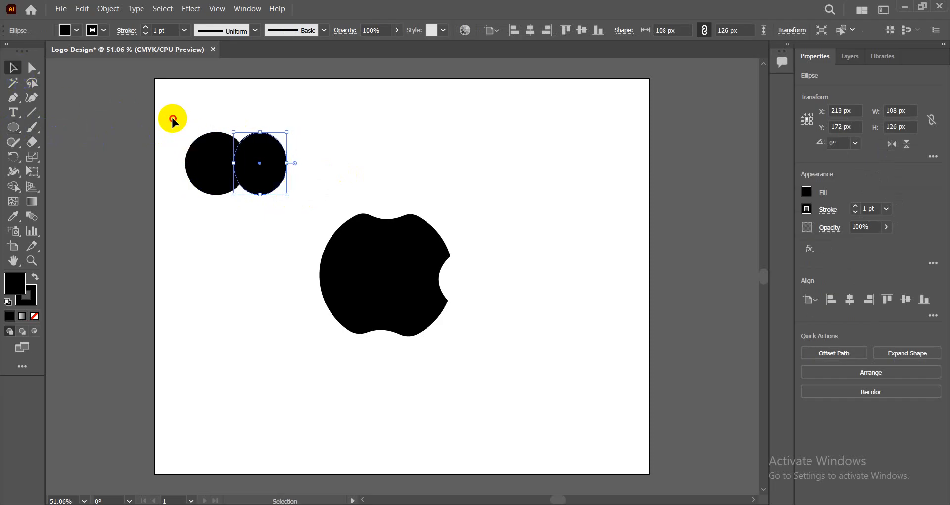
left_click_drag(174, 119, 311, 220)
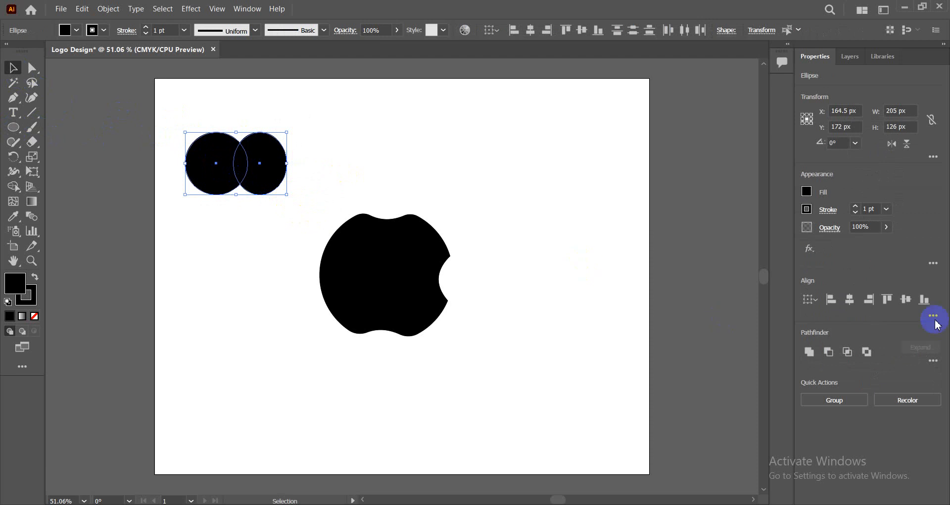
left_click(847, 352)
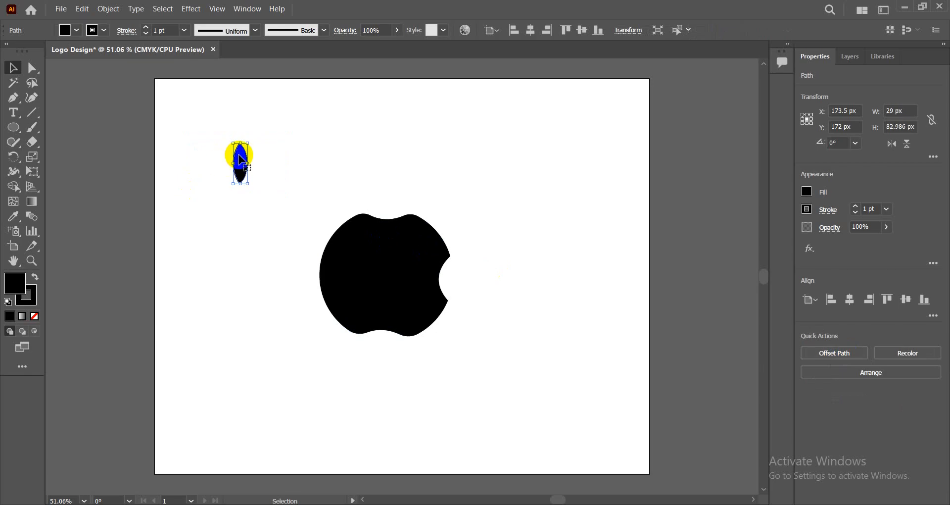
- Move the leaf above the apple's top notch, rotate it to slant up to the right, and deselect it
left_click_drag(240, 156, 388, 186)
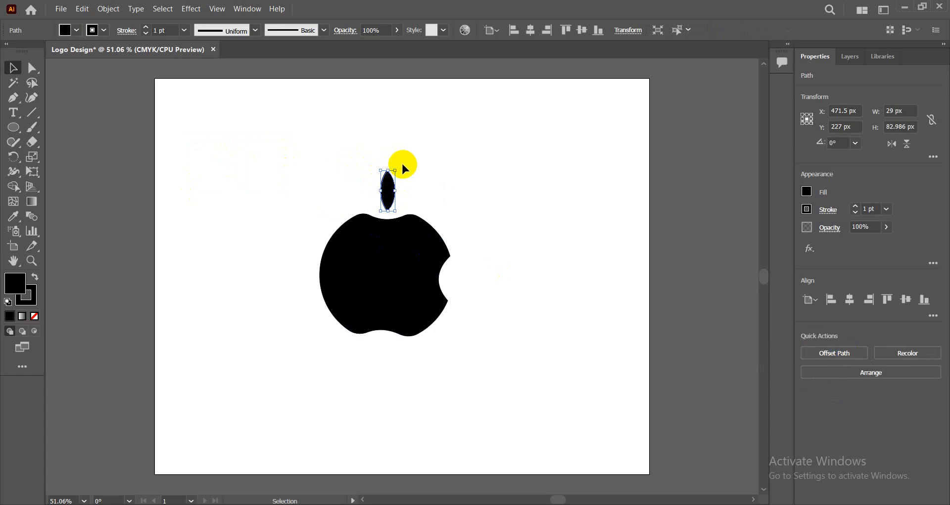
left_click_drag(393, 165, 411, 199)
left_click(463, 186)
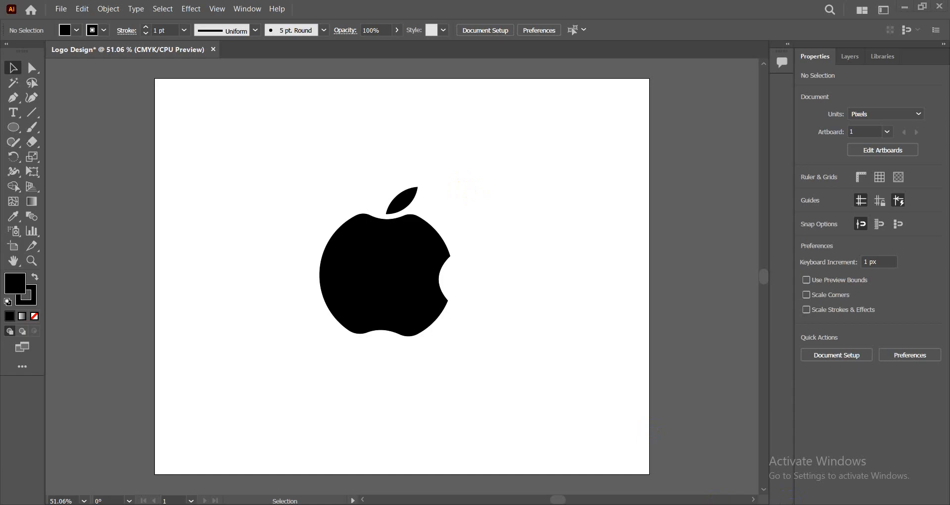
left_click(781, 504)
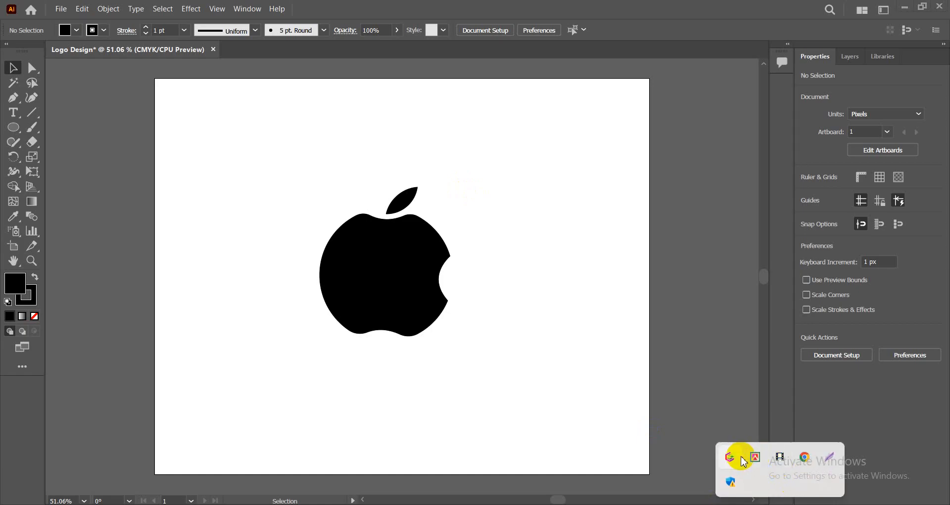